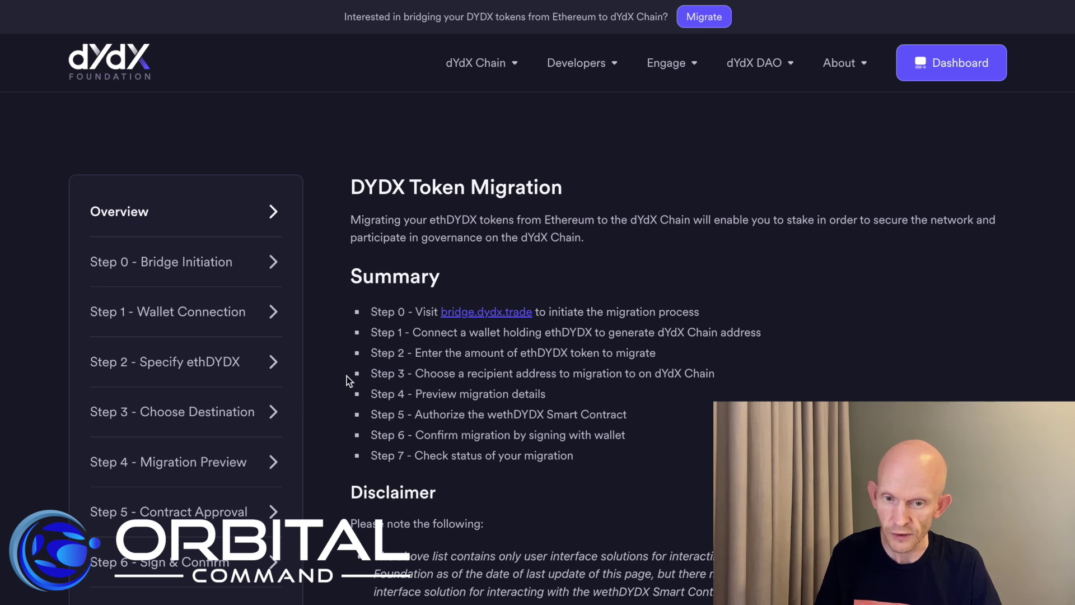
Step: Open bridge.dydx.trade and accept the Terms of Use and Privacy Policy
left_click(485, 314)
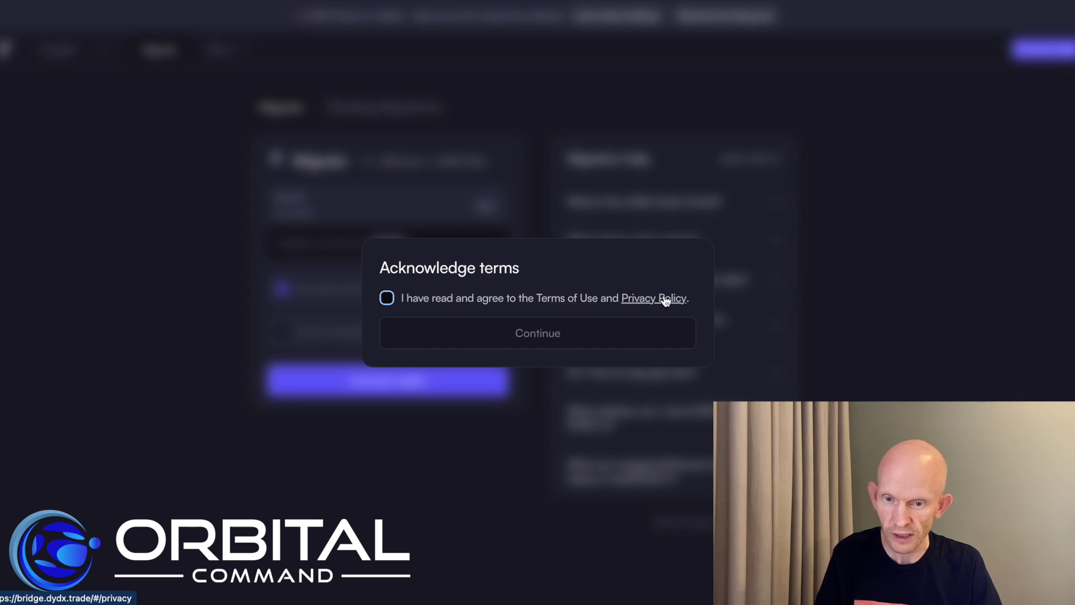
left_click(387, 298)
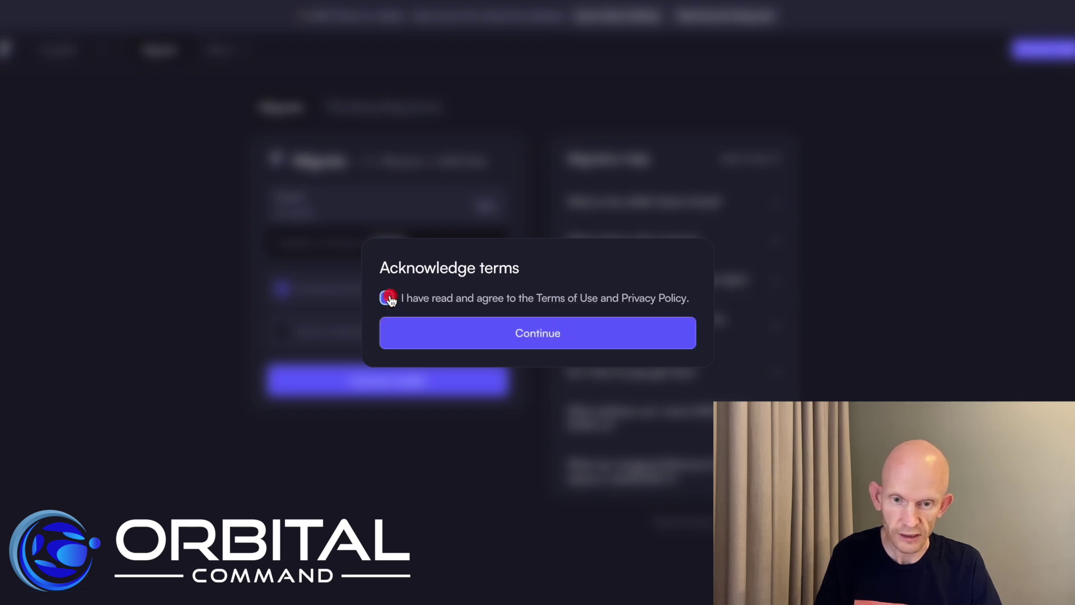
left_click(473, 336)
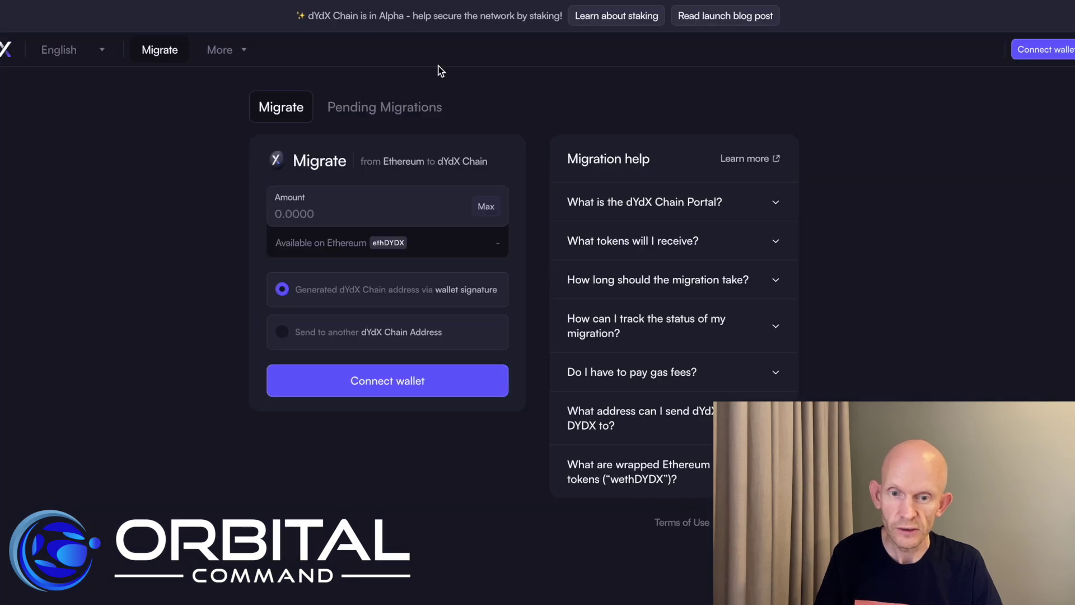
Step: Connect MetaMask, sign the onboarding and compatibility requests, and view the 8.6636 ethDYDX balance
left_click(432, 384)
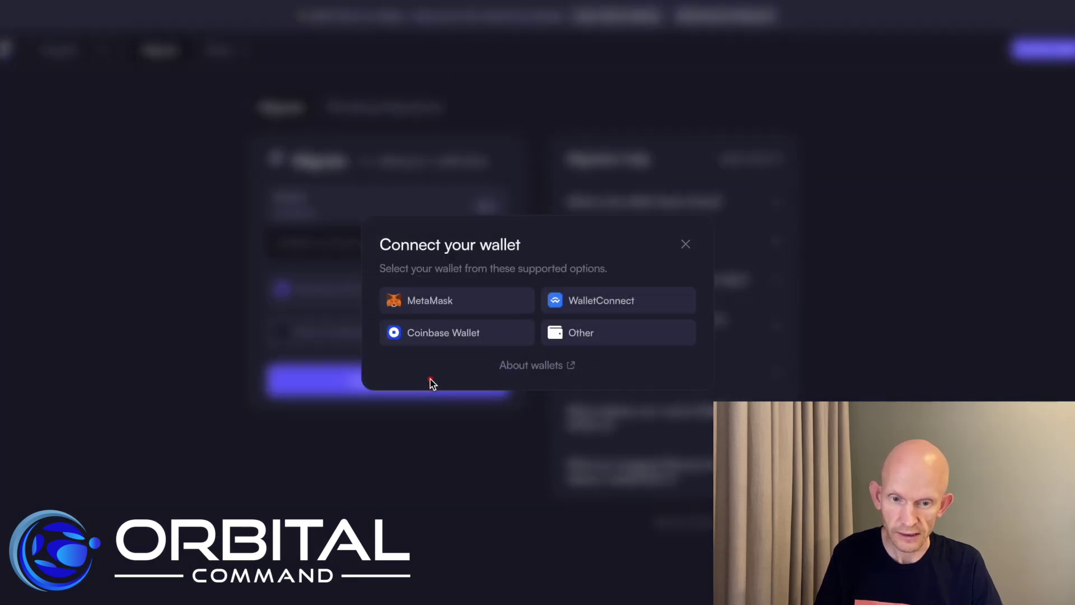
left_click(449, 305)
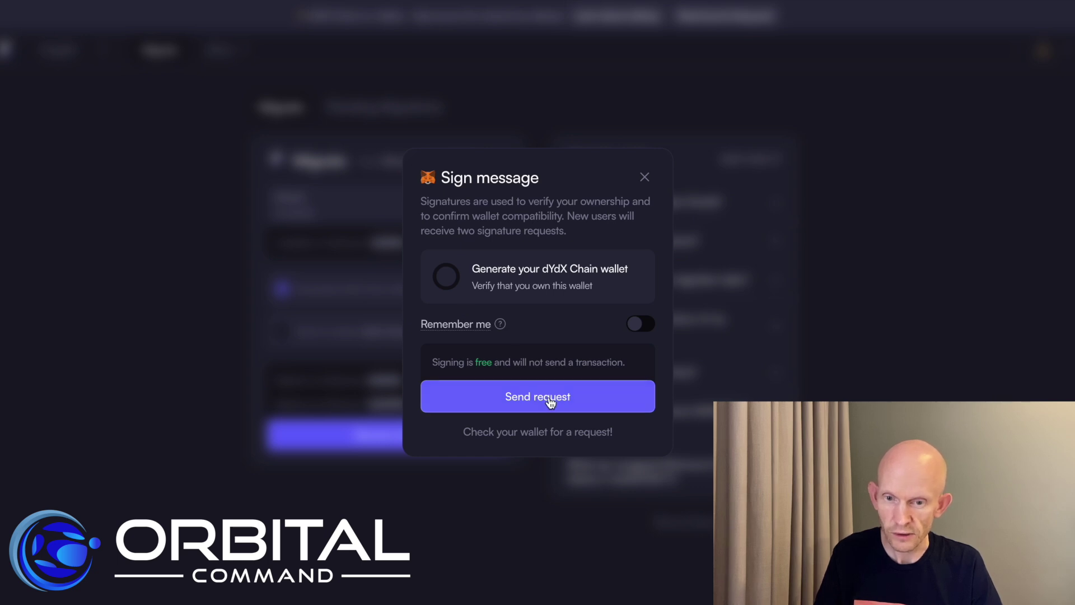
left_click(551, 401)
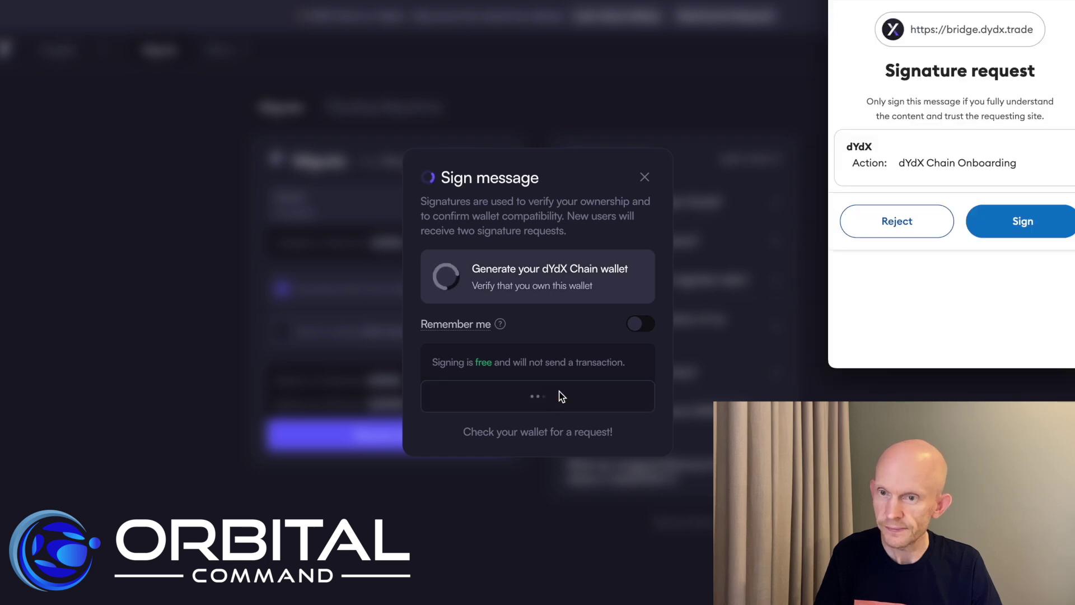
left_click(1020, 222)
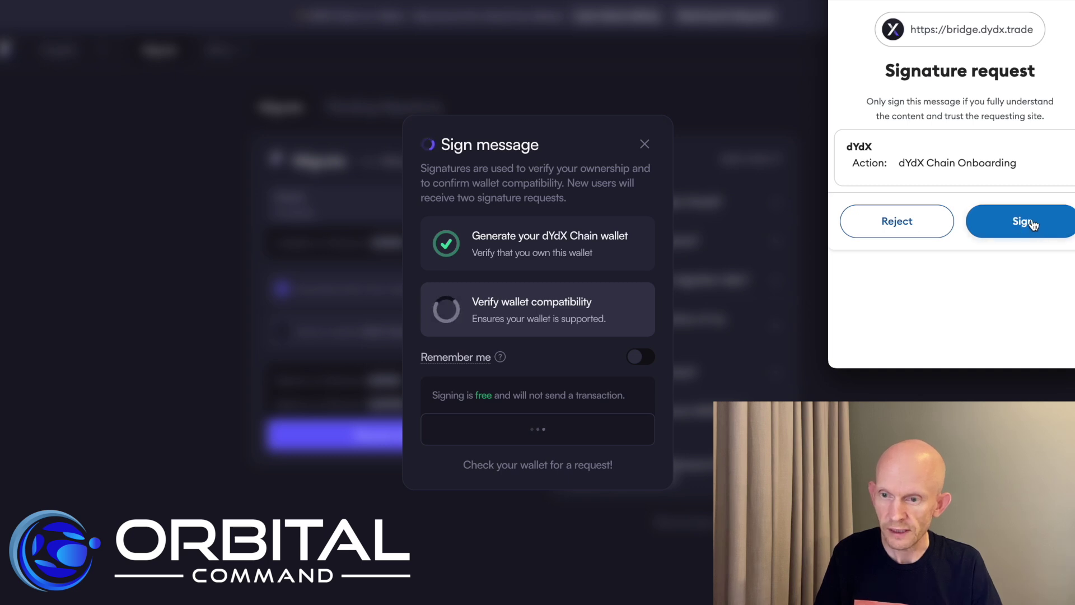
left_click(1033, 224)
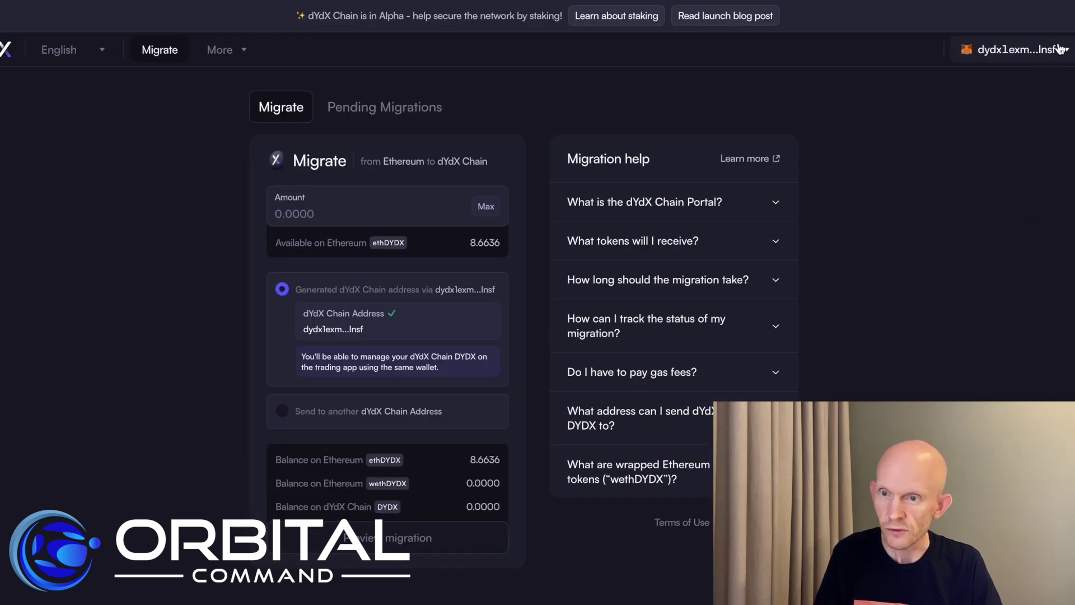
left_click(1014, 49)
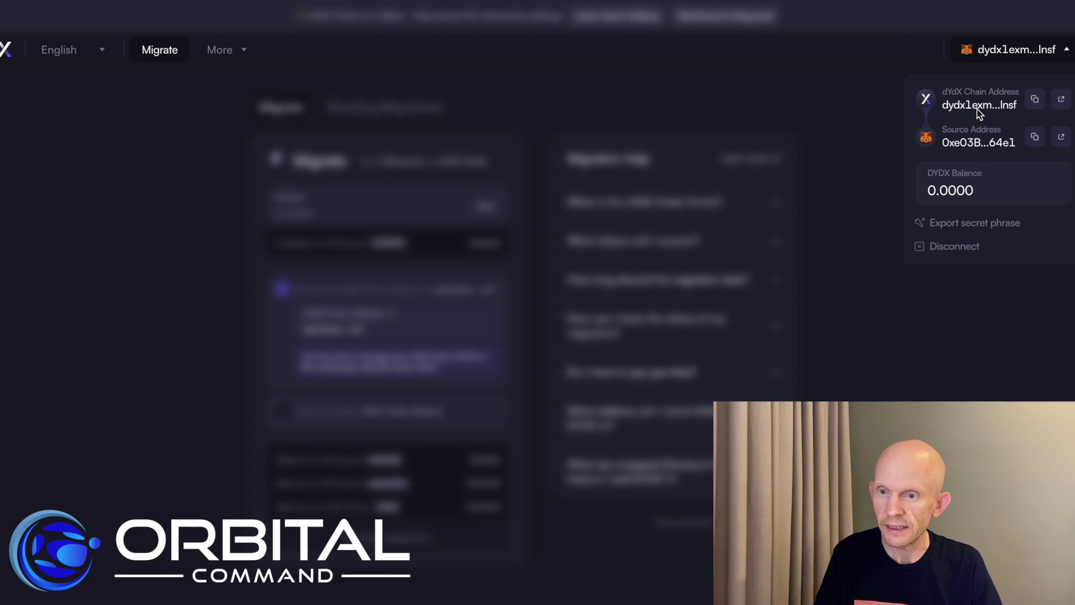
left_click(881, 58)
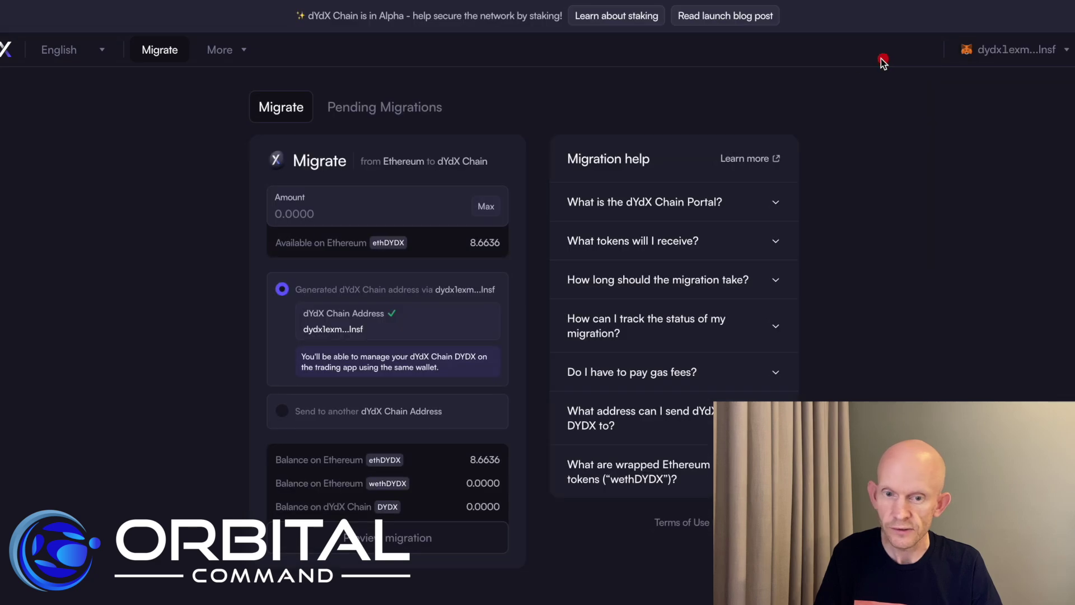
key("ctrl+Tab")
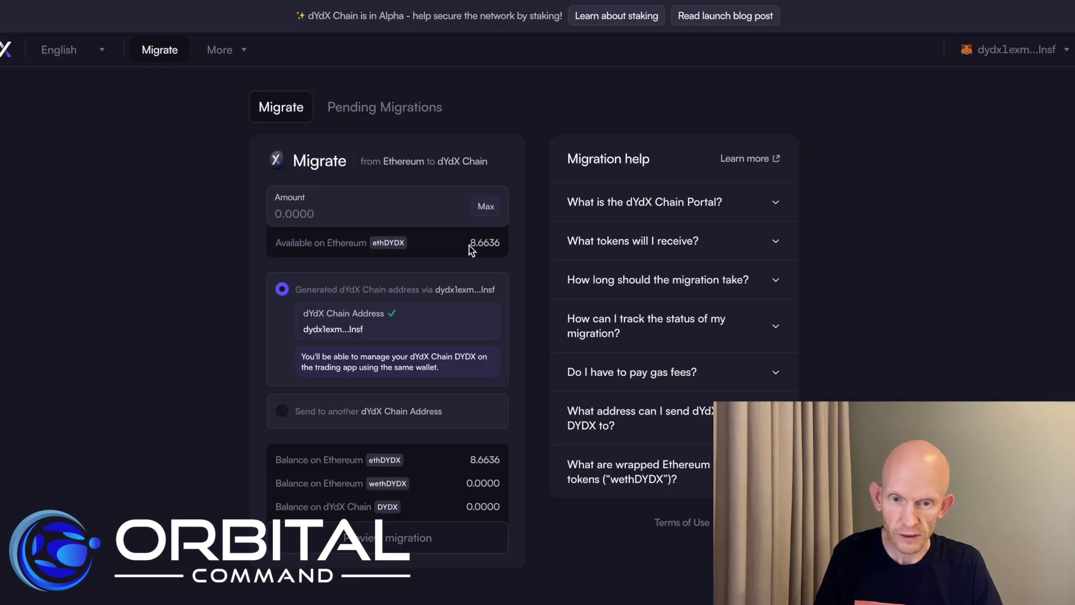
left_click(486, 207)
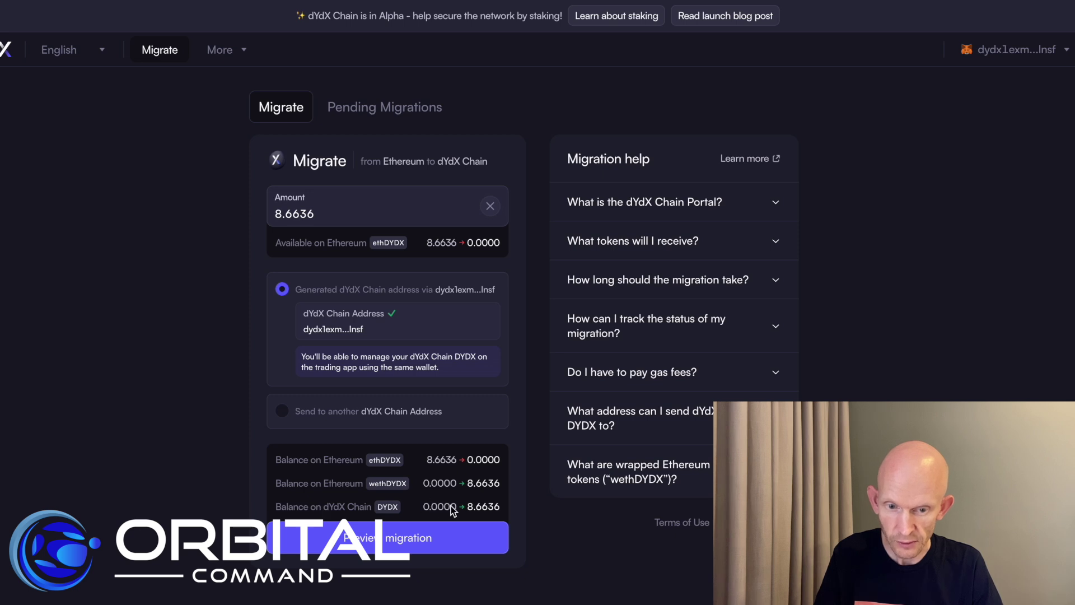
Step: Preview the migration of the full 8.6636 ethDYDX balance
mouse_move(493, 511)
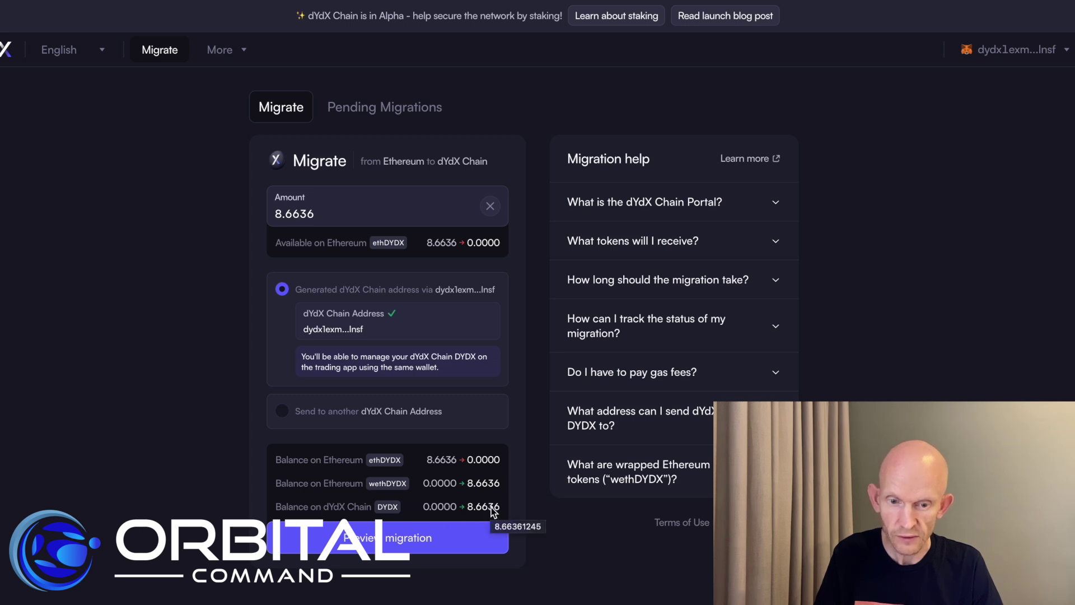
left_click(431, 539)
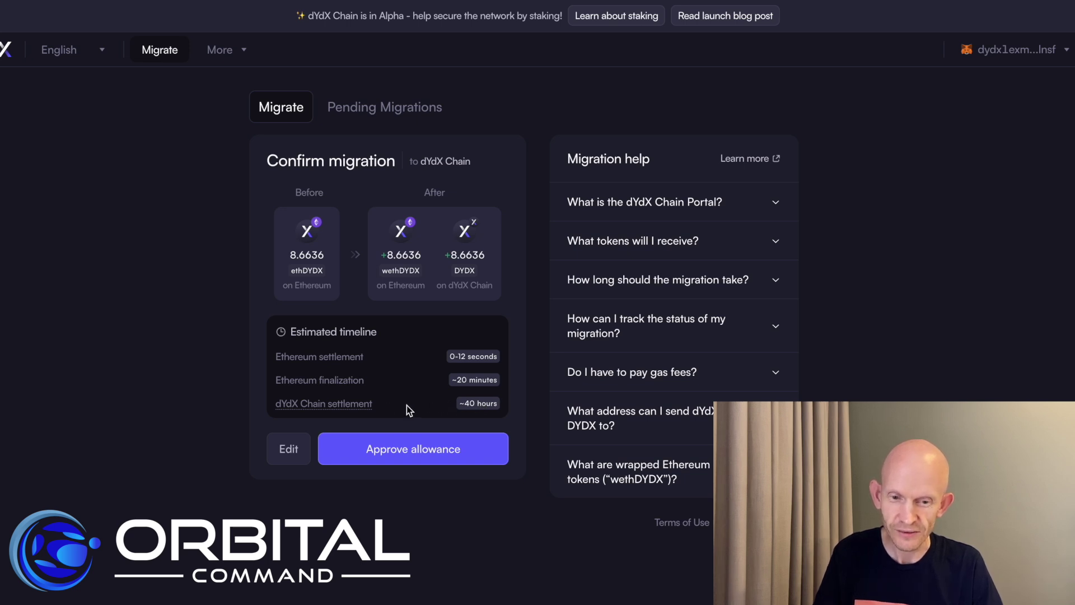
Step: Request the DYDX token allowance for the 8.6636 ethDYDX migration
left_click(424, 458)
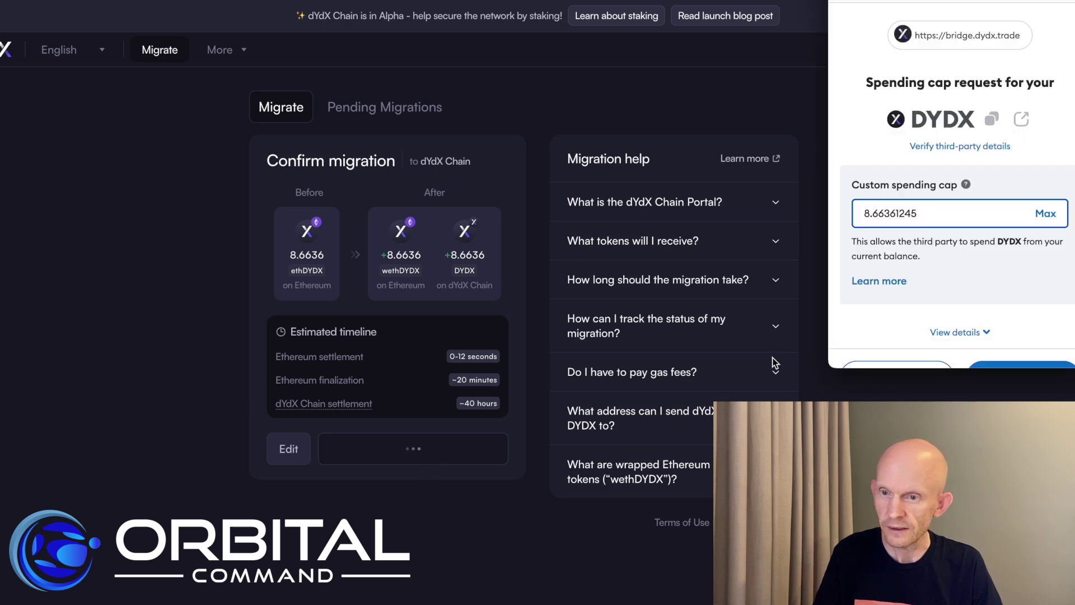
Step: Approve the 8.66361245 DYDX spending cap in MetaMask
scroll(1000, 253, "down", 1)
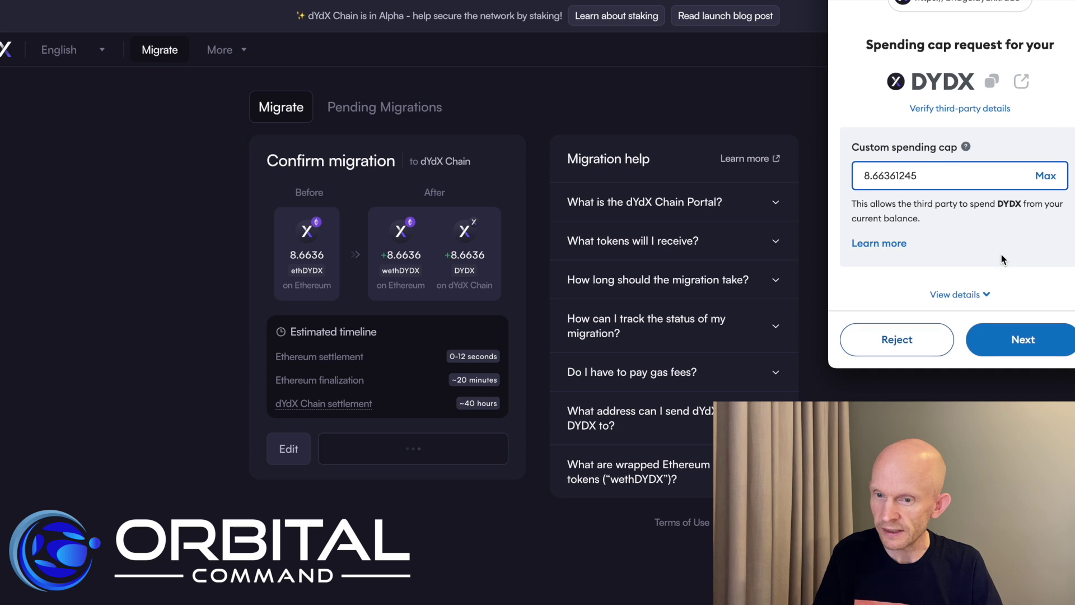
left_click(1032, 344)
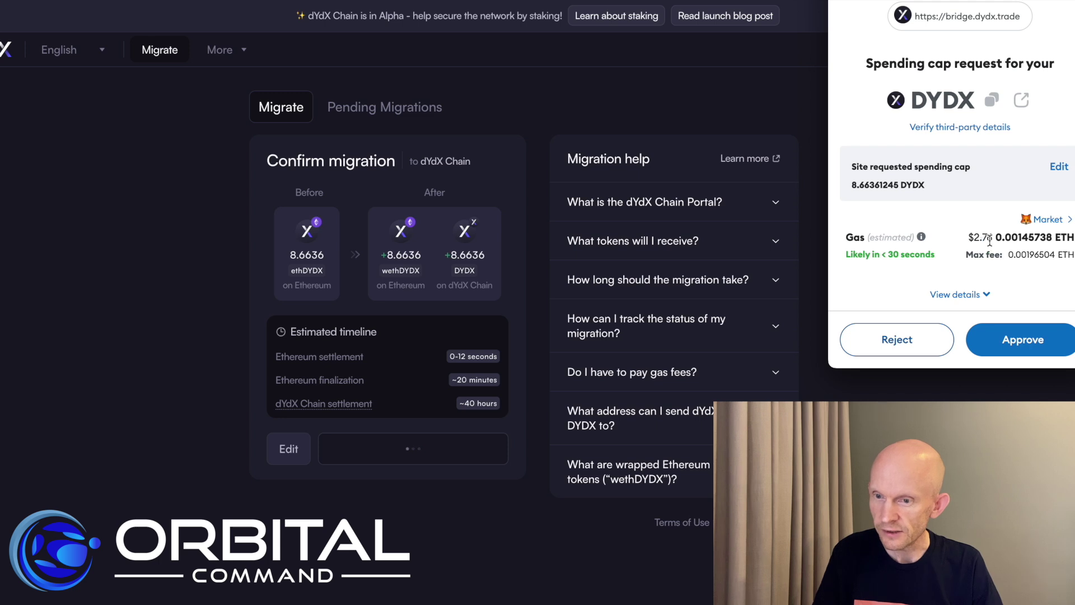
left_click(1029, 345)
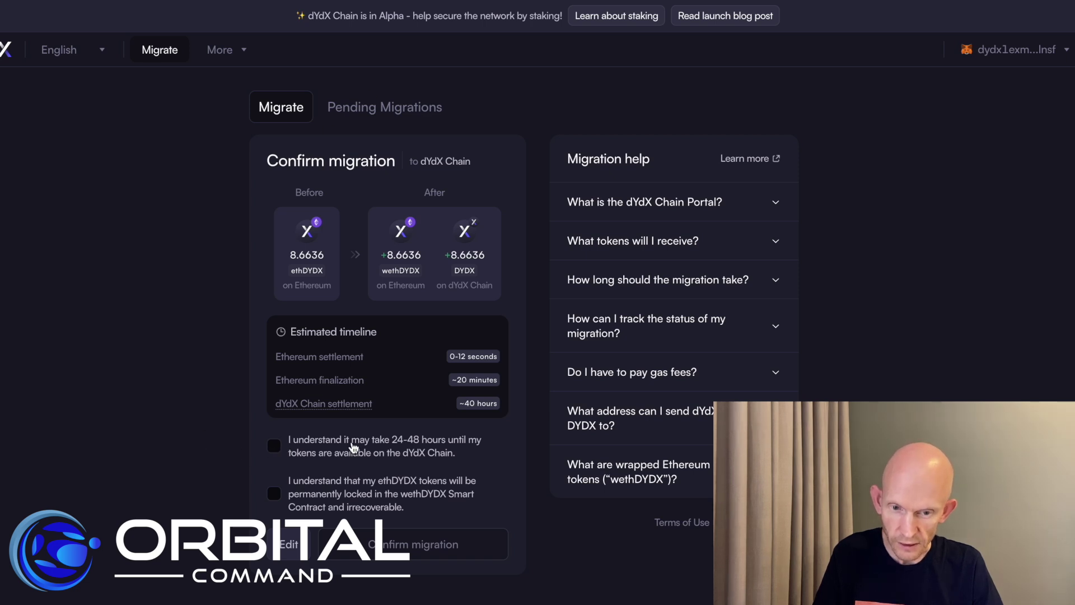
Step: Acknowledge the 24–48 hour wait before the migrated tokens arrive
left_click(273, 453)
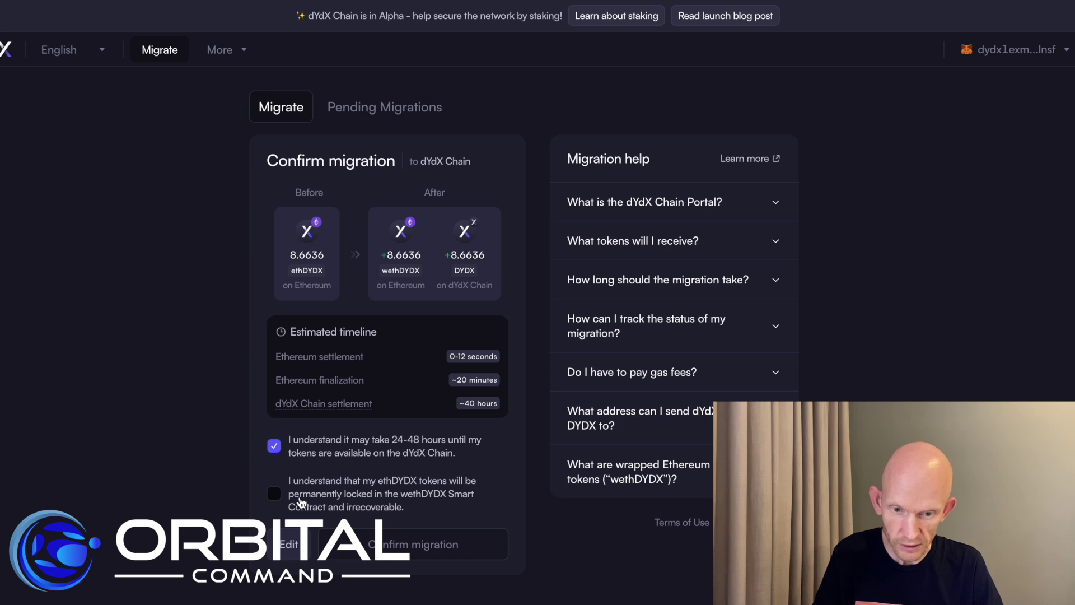
Step: Acknowledge the permanent ethDYDX lock and sign the 8.6636 ethDYDX migration transaction in MetaMask
left_click(278, 498)
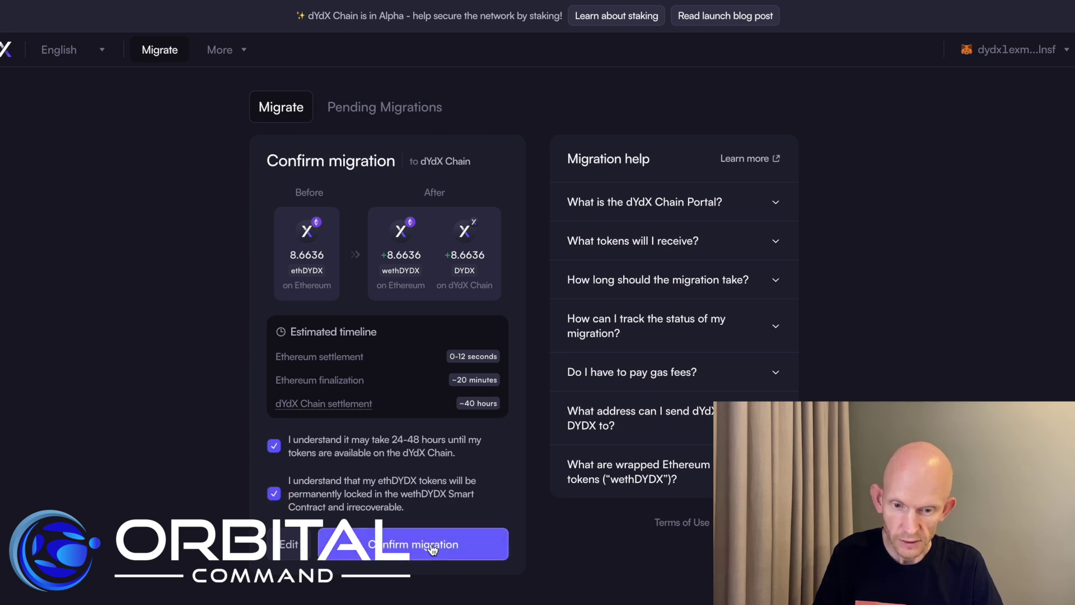
left_click(1045, 50)
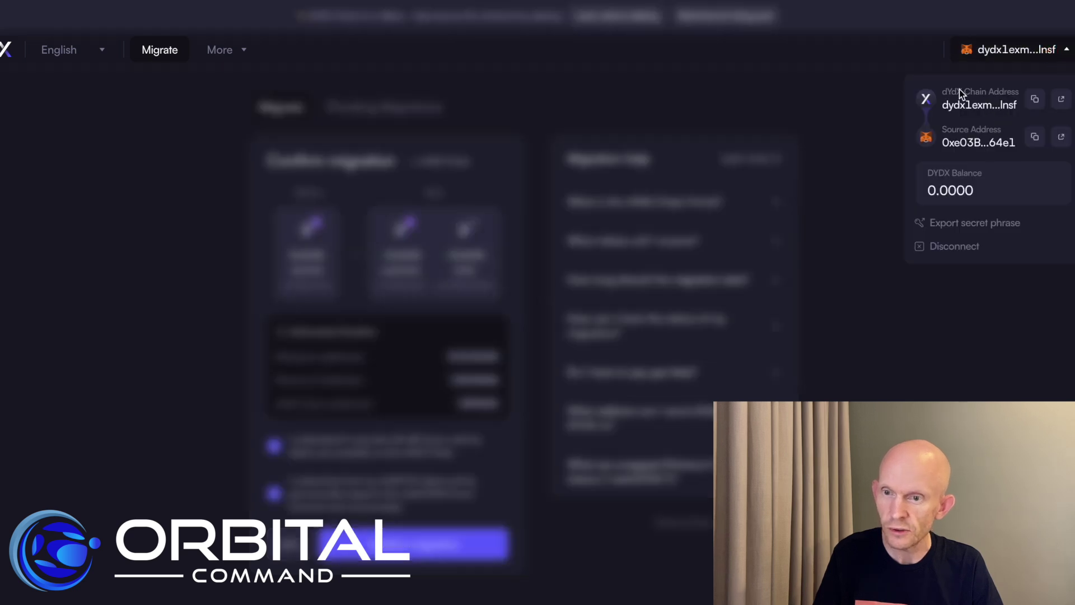
left_click(874, 95)
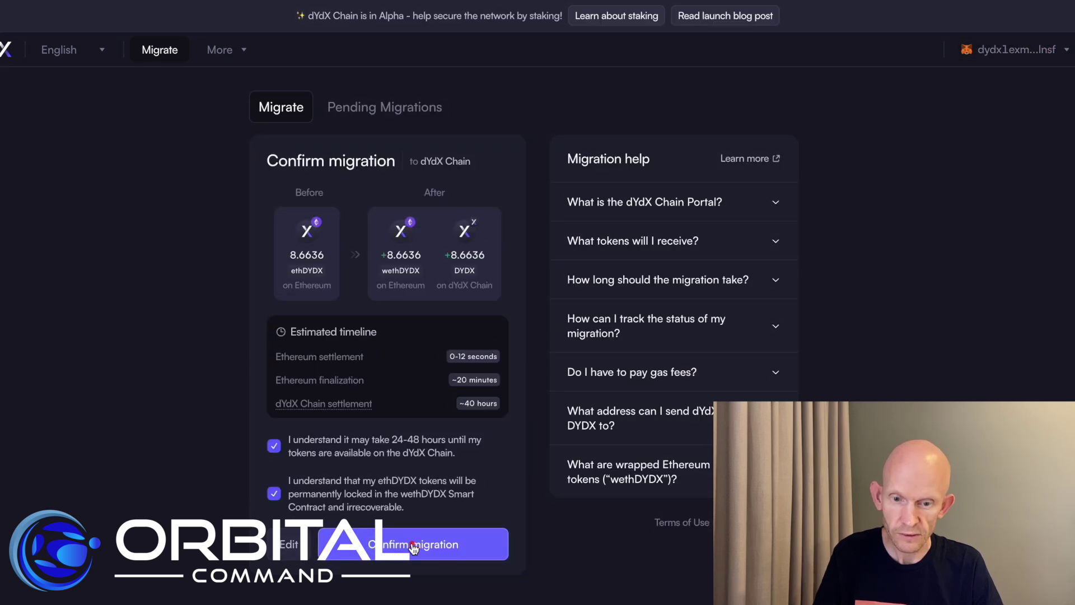
left_click(412, 546)
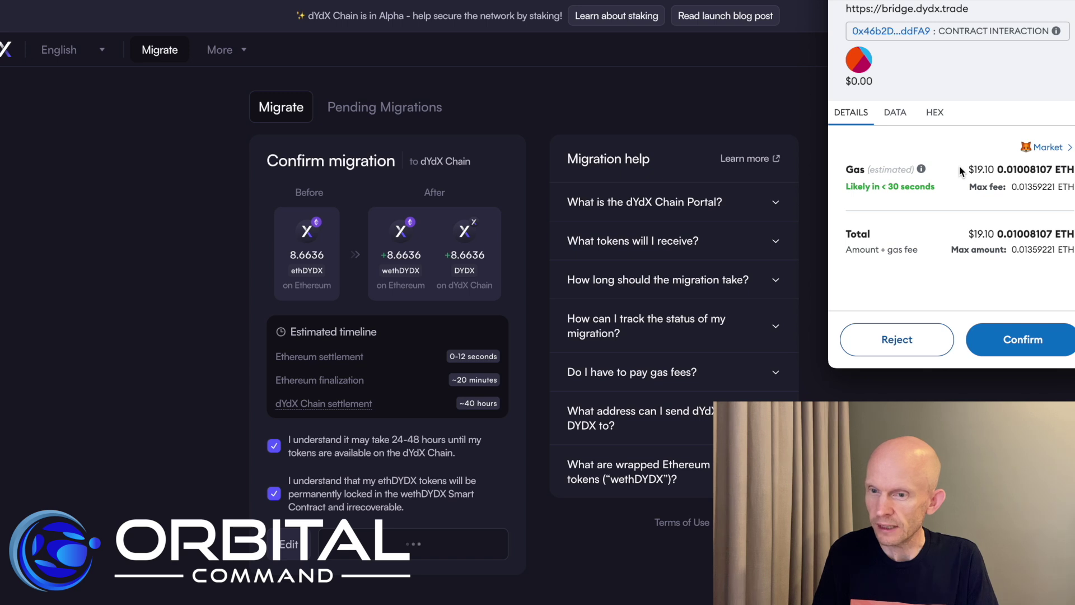
left_click(1035, 345)
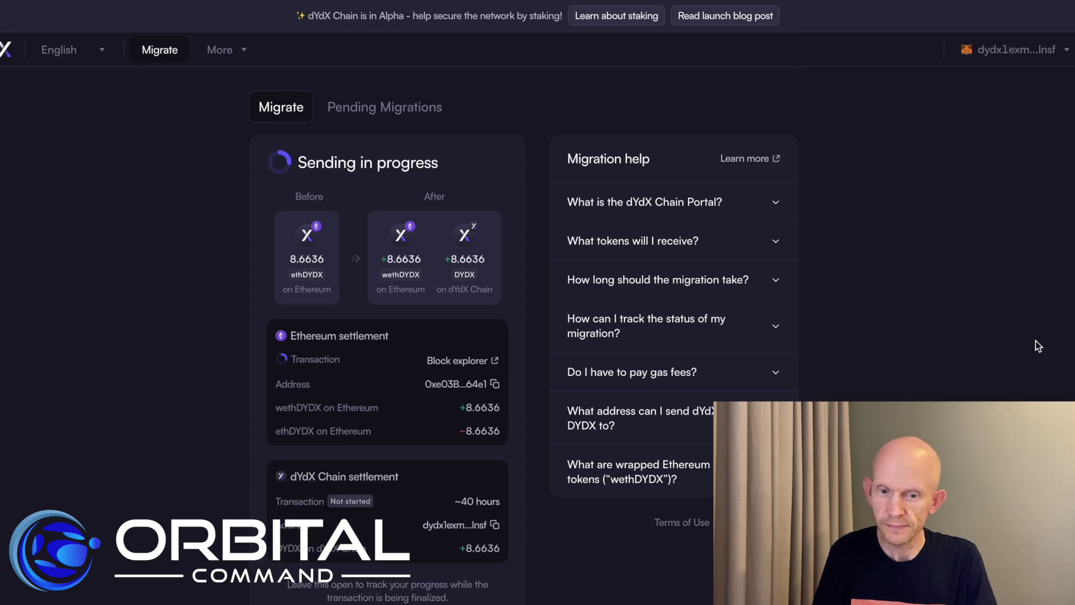
Step: Follow the migration until sending succeeds, then bring up the Pending Migrations list
scroll(1039, 345, "down", 1)
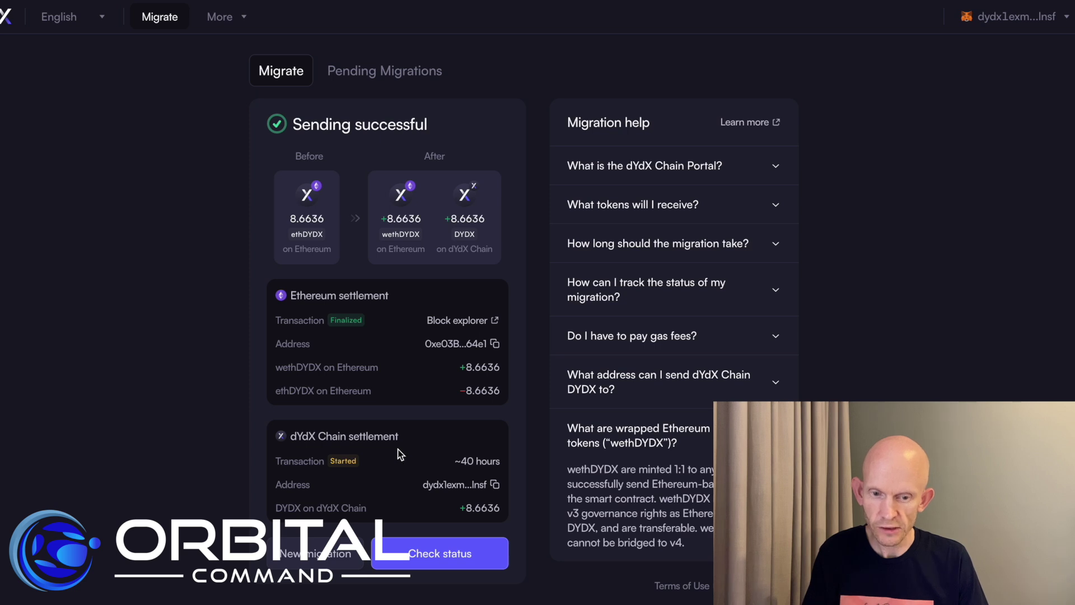
left_click(393, 72)
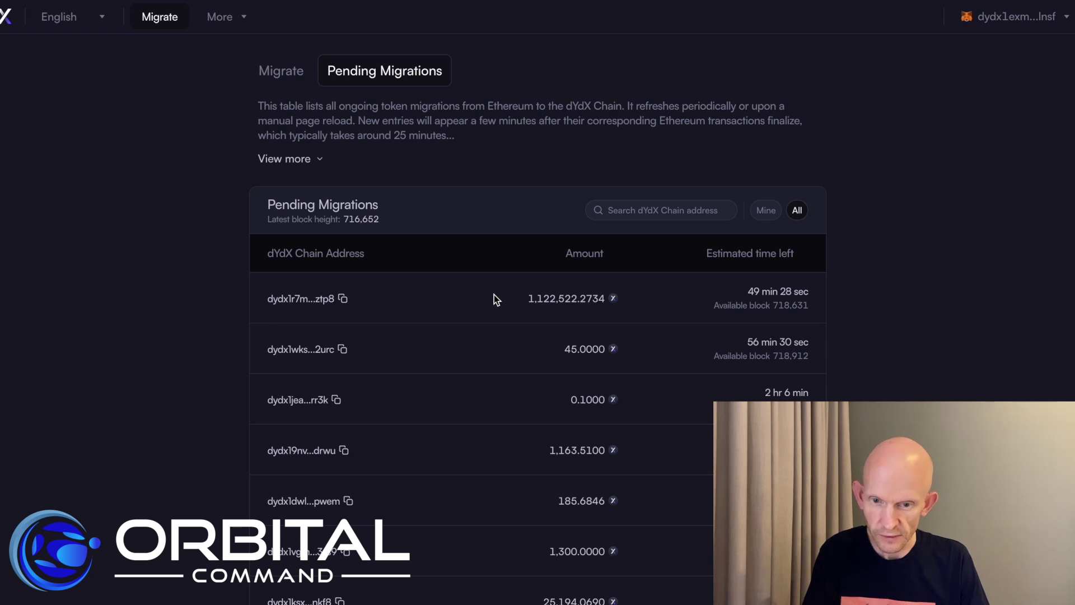
Step: Find your 8.6636 migration under Mine, switch back to All, and return to Migrate
scroll(494, 298, "down", 1)
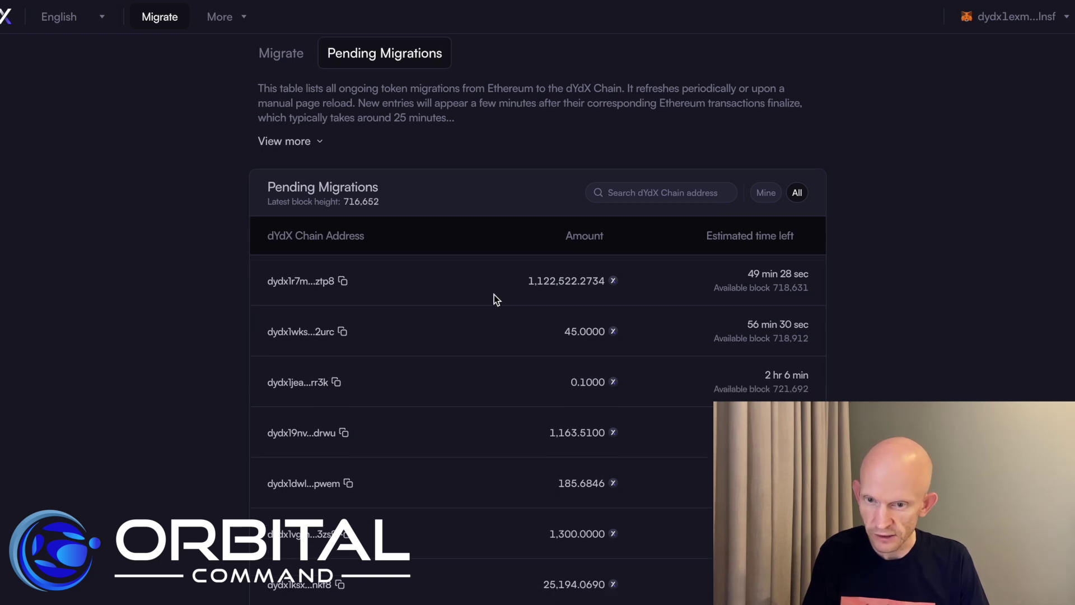
left_click(766, 193)
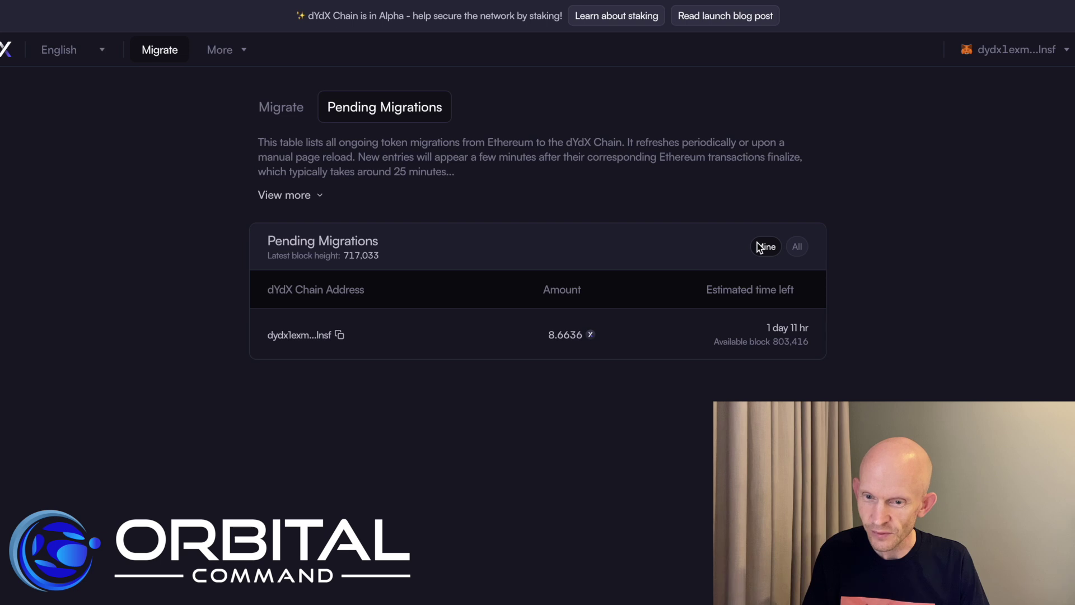
left_click(792, 249)
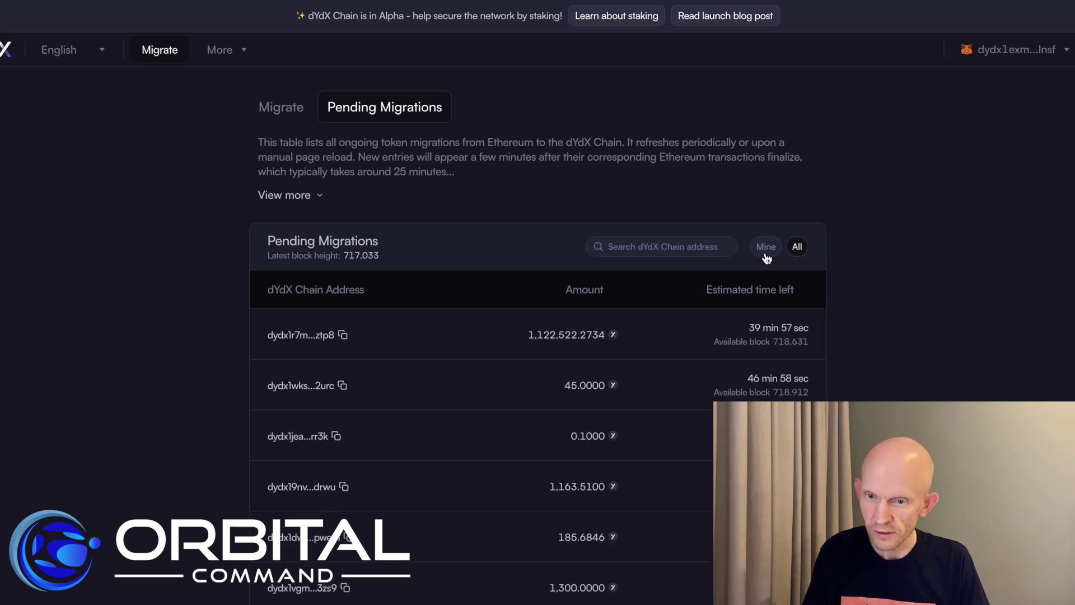
left_click(283, 107)
Step: Check the migration status and filter Pending Migrations to Mine: 8.6636 with 1 day 11 hr left
scroll(508, 318, "down", 1)
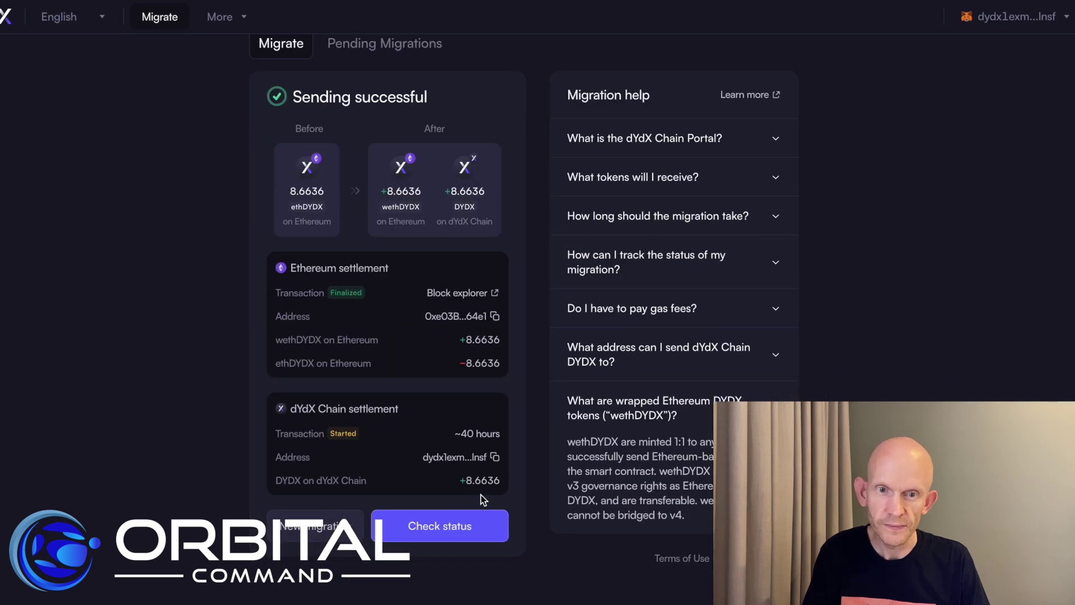
left_click(454, 531)
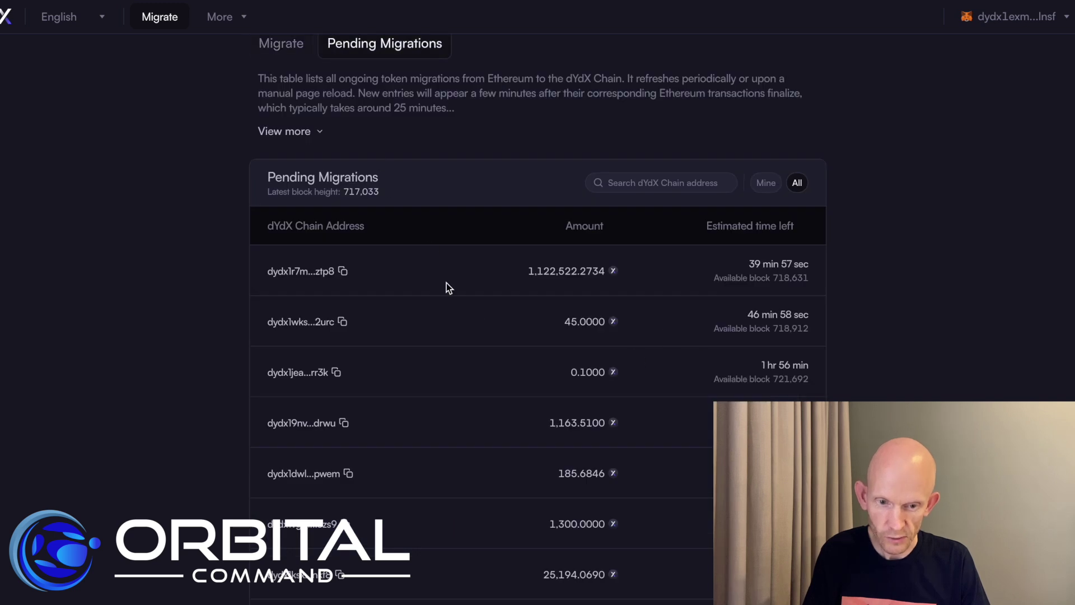
scroll(403, 79, "up", 1)
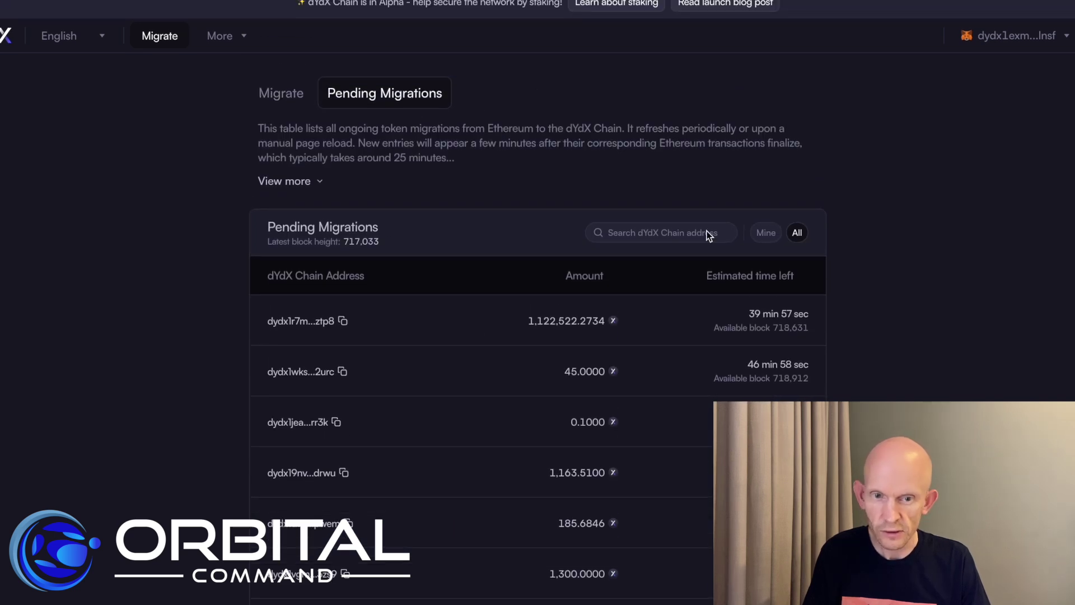
left_click(765, 240)
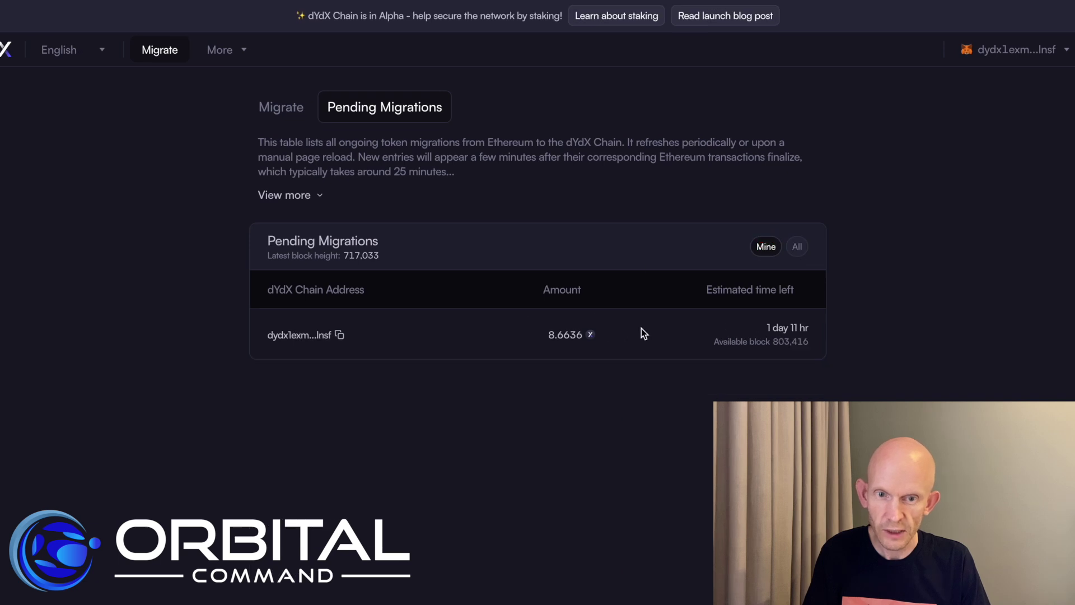